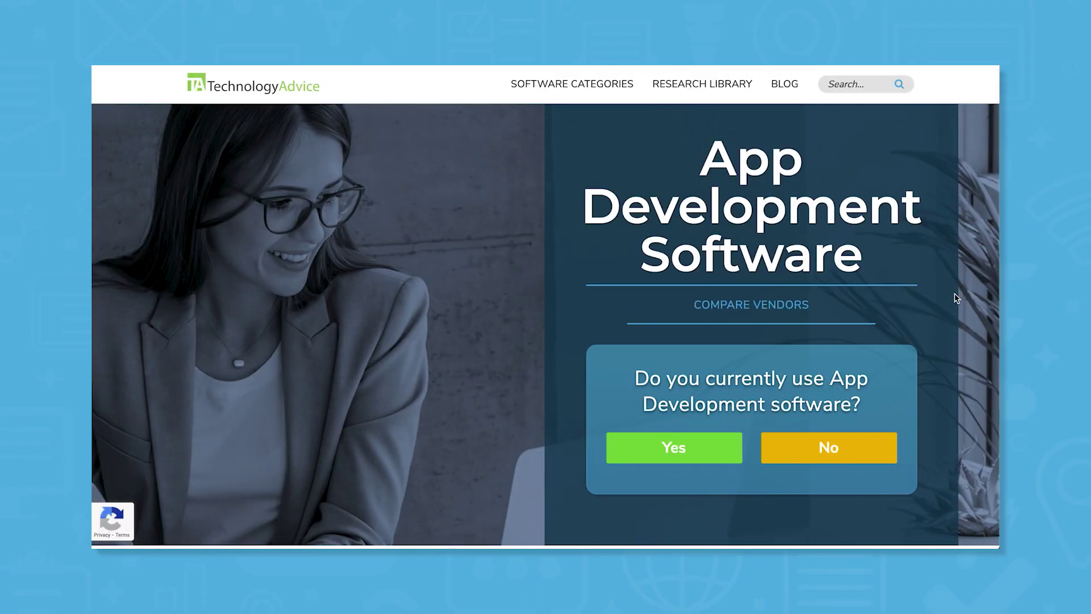
Answer that no software is used, choose 51-250 users, and pick an industry
{"action": "left_click", "coordinate": [845, 450]}
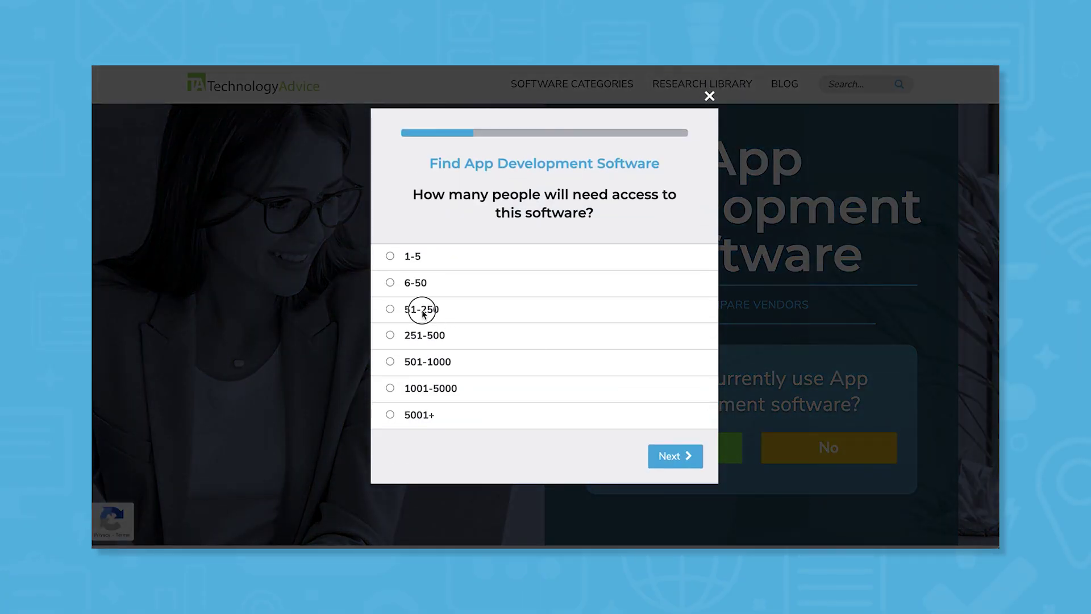
{"action": "left_click", "coordinate": [422, 313]}
{"action": "left_click", "coordinate": [629, 216]}
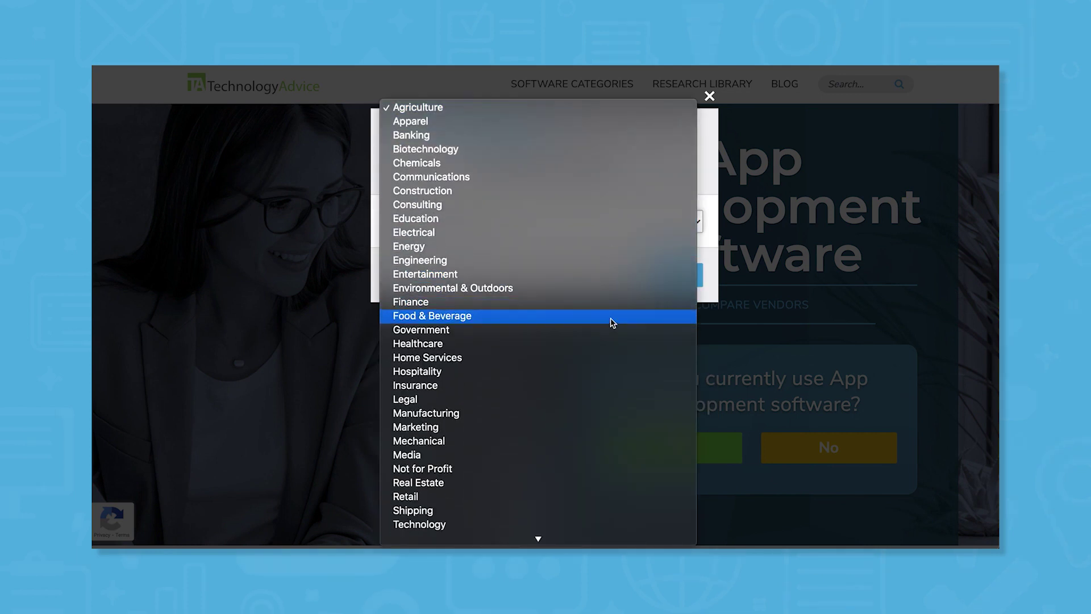
{"action": "scroll", "coordinate": [431, 408], "scroll_direction": "down", "scroll_amount": 1}
{"action": "left_click", "coordinate": [432, 407]}
Tick source code editors, GUI builders and agile workflows as needed features, then continue
{"action": "left_click", "coordinate": [436, 242]}
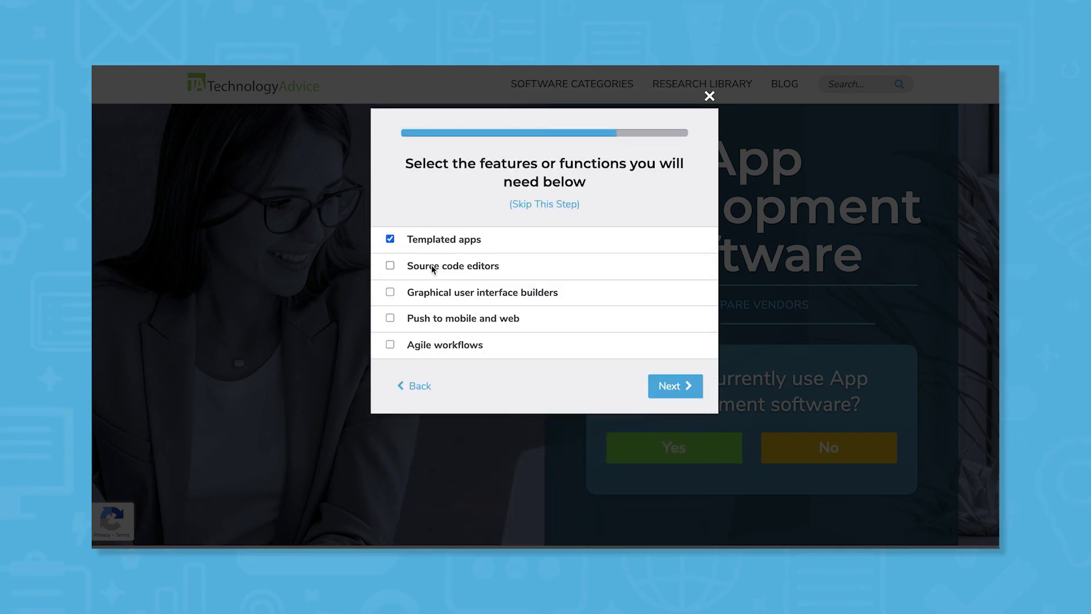
{"action": "left_click", "coordinate": [433, 267]}
{"action": "left_click", "coordinate": [437, 295]}
{"action": "left_click", "coordinate": [475, 347]}
{"action": "left_click", "coordinate": [675, 388]}
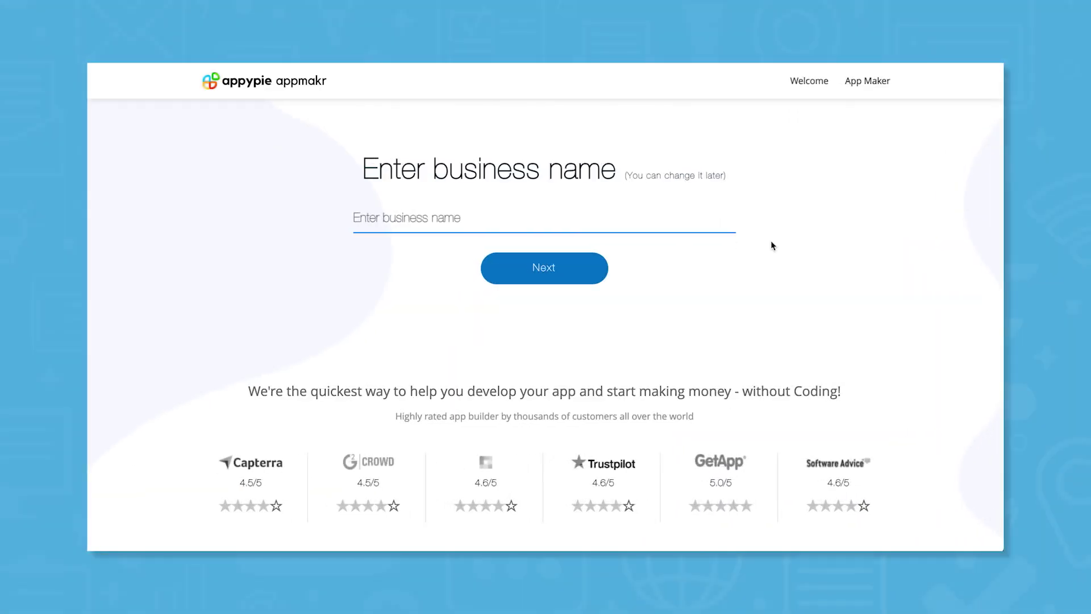
Enter TechnologyAdvice as the business name and continue to app setup
{"action": "type", "text": "TechnologyAd"}
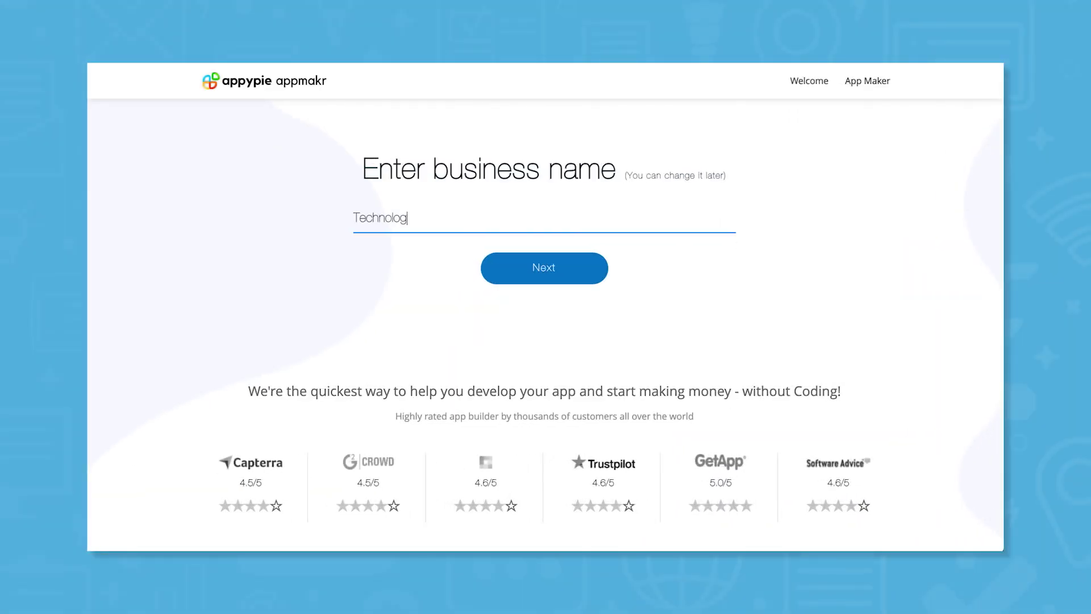
{"action": "type", "text": "vice"}
{"action": "left_click", "coordinate": [542, 268]}
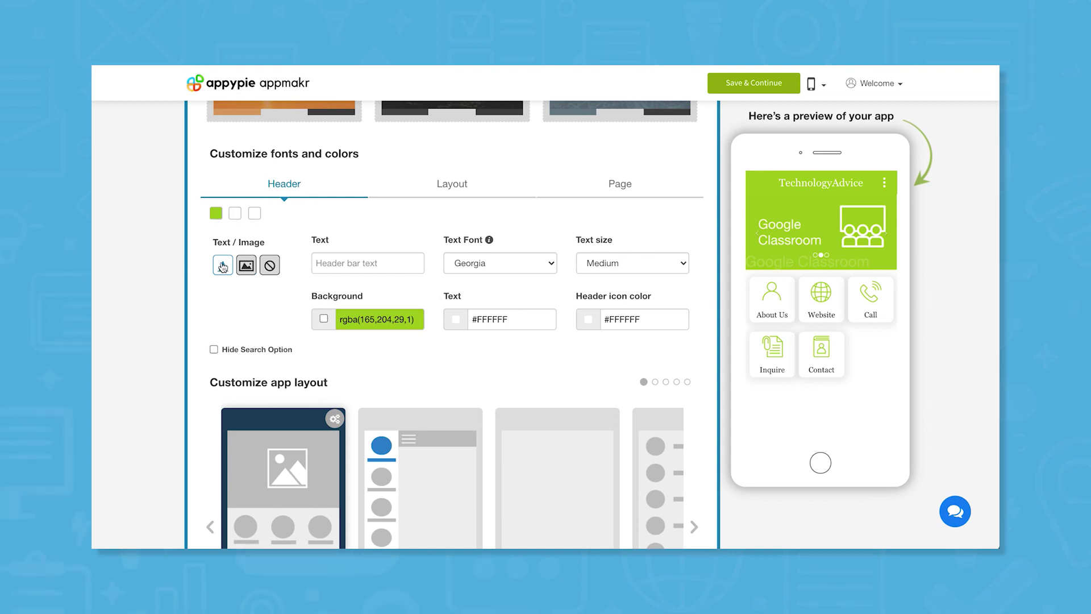
Set the header bar text to TechnologyAdvice
{"action": "left_click", "coordinate": [321, 263]}
{"action": "scroll", "coordinate": [227, 318], "scroll_direction": "up", "scroll_amount": 2}
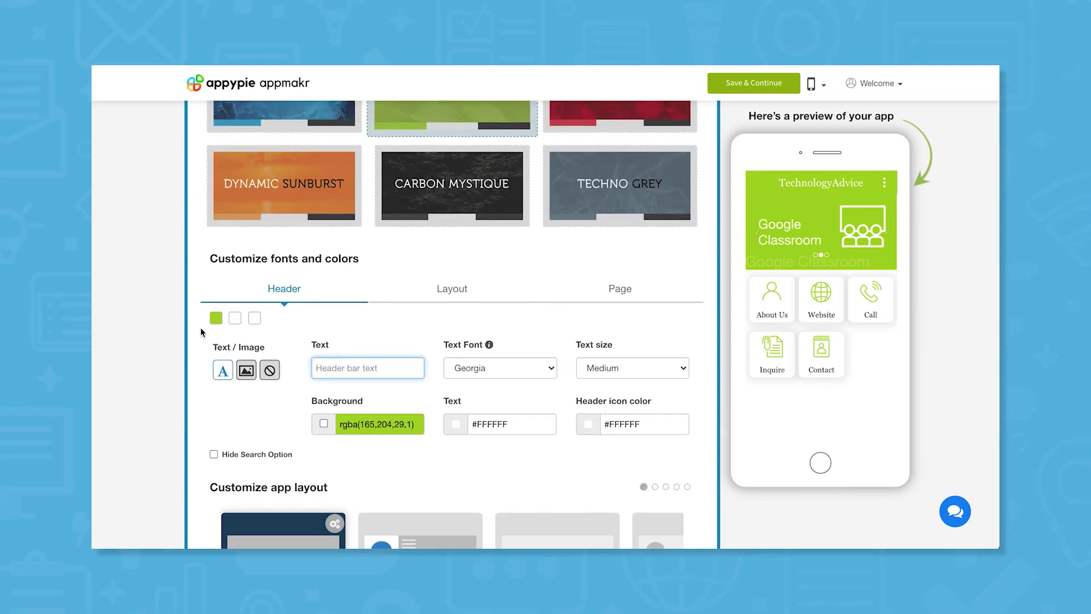
{"action": "type", "text": "Technol"}
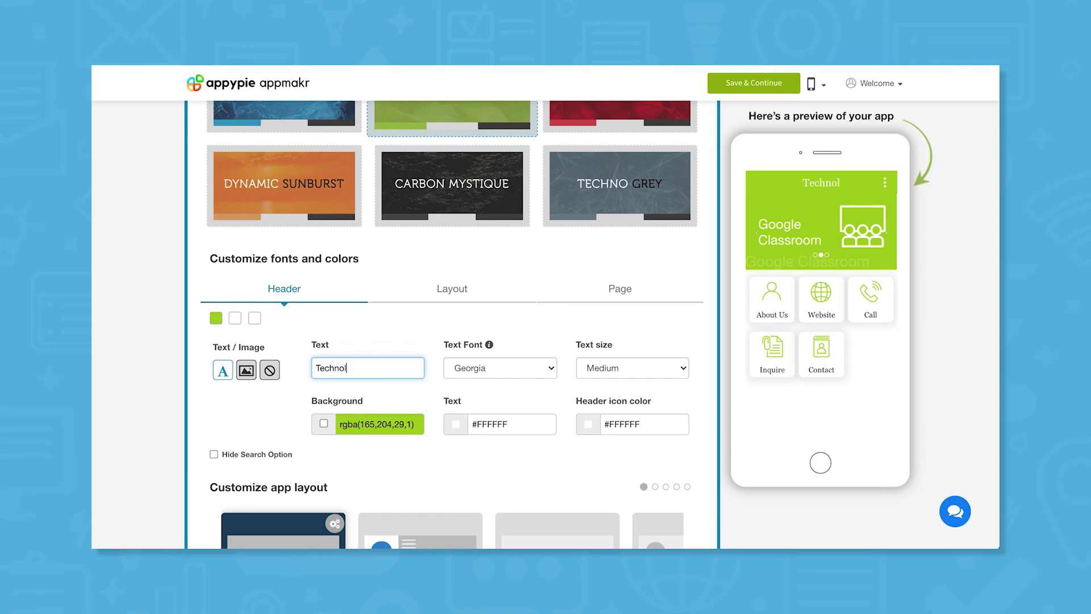
{"action": "type", "text": "ogyAdvice"}
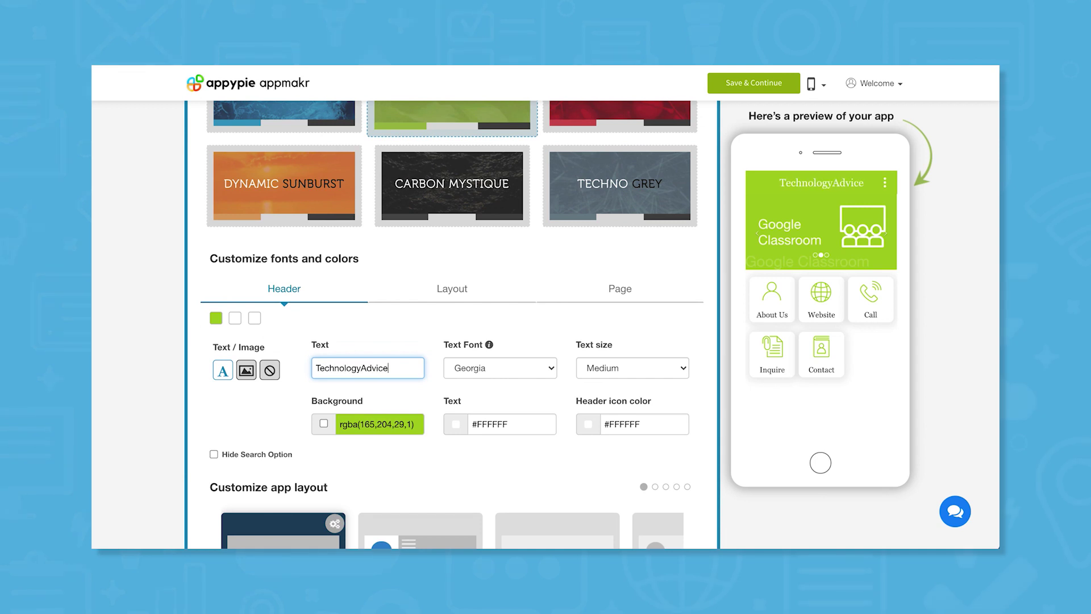
Browse the header text font list, leaving Georgia selected
{"action": "left_click", "coordinate": [524, 368]}
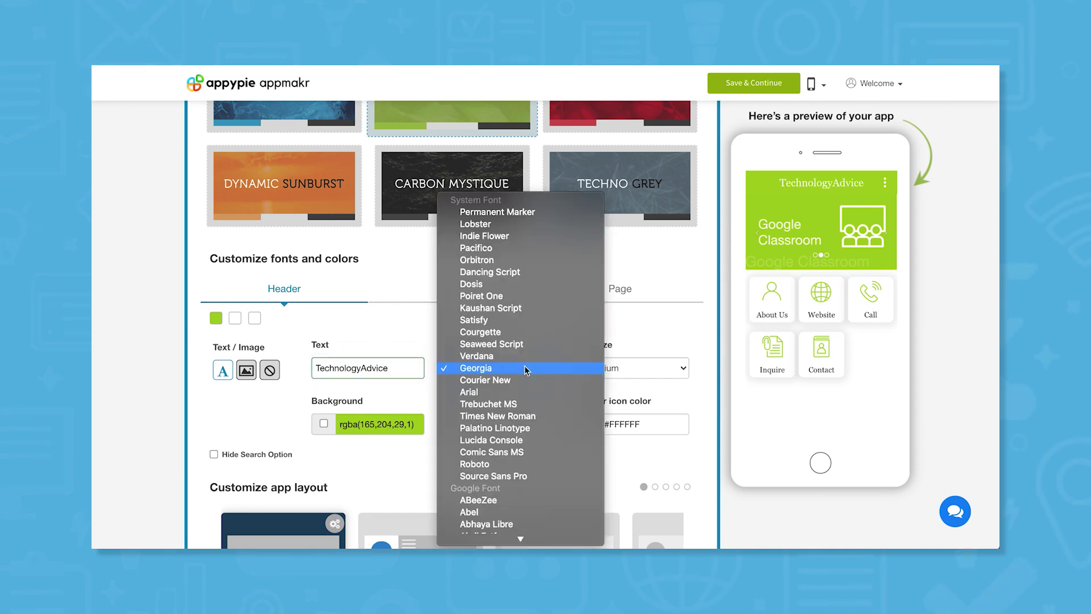
{"action": "scroll", "coordinate": [529, 366], "scroll_direction": "down", "scroll_amount": 10}
{"action": "scroll", "coordinate": [529, 370], "scroll_direction": "down", "scroll_amount": 20}
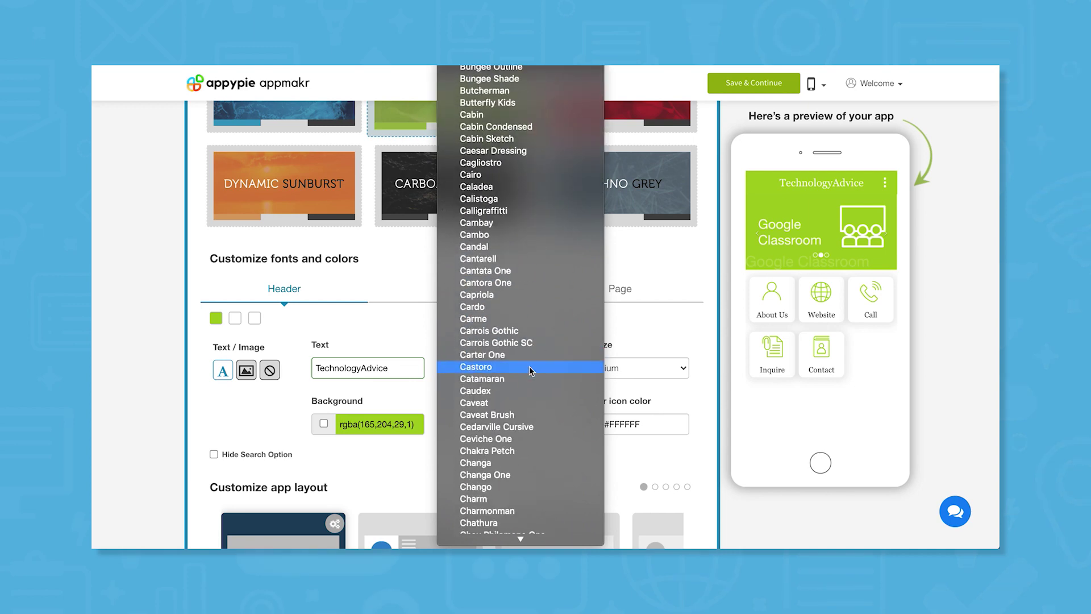
{"action": "scroll", "coordinate": [529, 370], "scroll_direction": "down", "scroll_amount": 20}
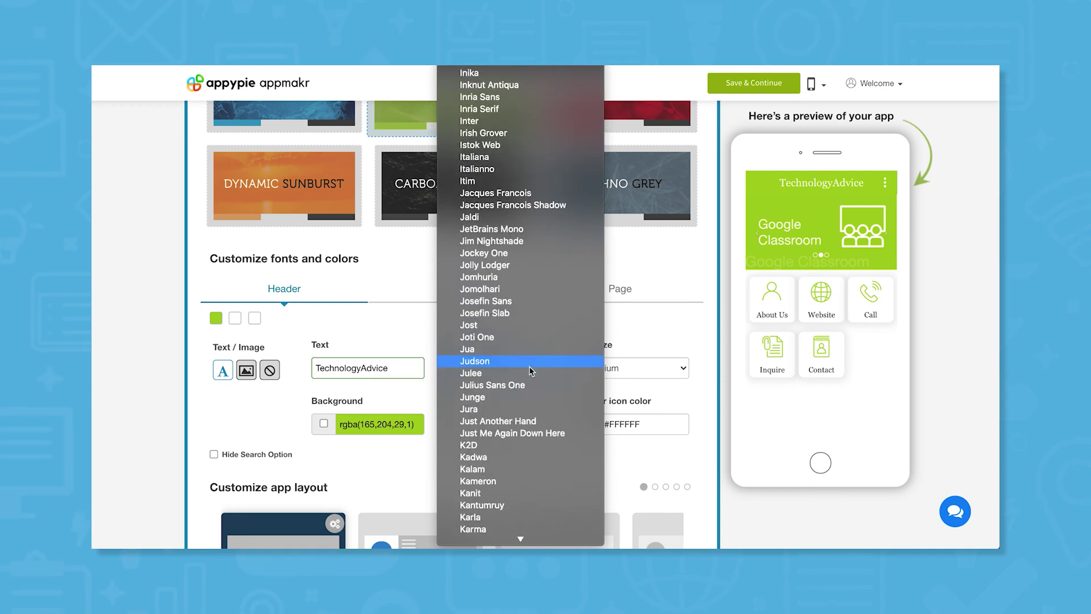
{"action": "scroll", "coordinate": [530, 370], "scroll_direction": "down", "scroll_amount": 20}
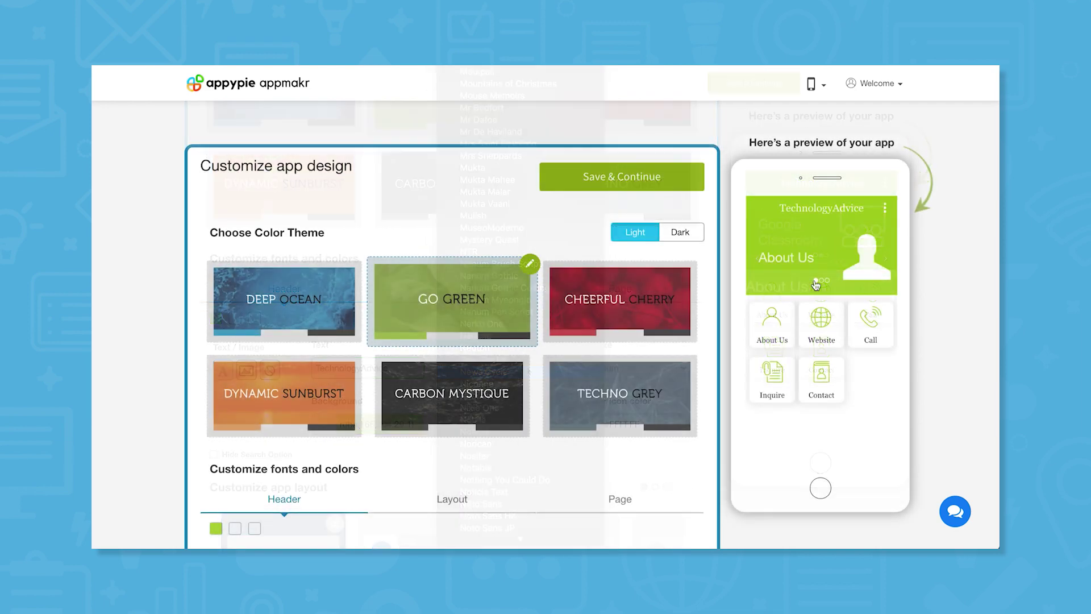
Switch the colour themes to their dark versions and apply the Go Green theme
{"action": "left_click", "coordinate": [886, 210]}
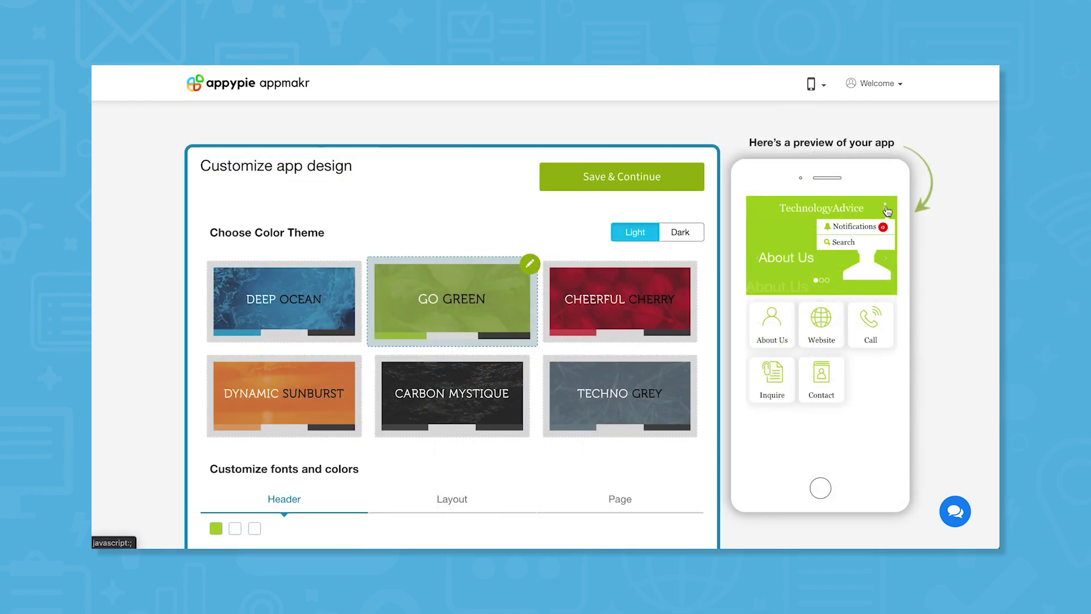
{"action": "left_click", "coordinate": [887, 209]}
{"action": "scroll", "coordinate": [532, 291], "scroll_direction": "down", "scroll_amount": 2}
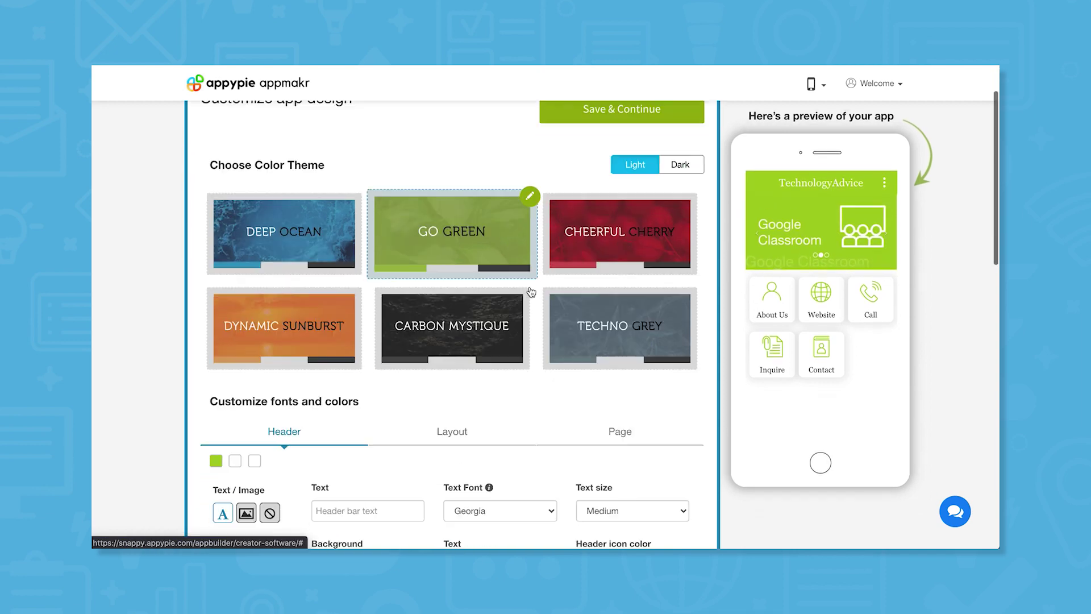
{"action": "scroll", "coordinate": [531, 291], "scroll_direction": "down", "scroll_amount": 1}
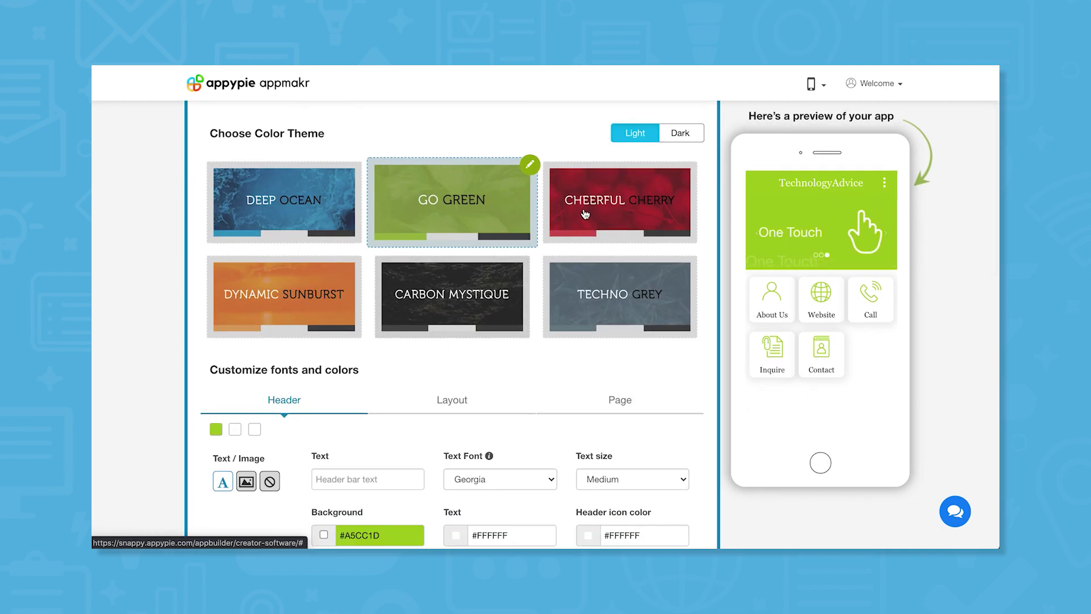
{"action": "scroll", "coordinate": [676, 136], "scroll_direction": "down", "scroll_amount": 1}
{"action": "left_click", "coordinate": [679, 118]}
{"action": "scroll", "coordinate": [655, 253], "scroll_direction": "up", "scroll_amount": 3}
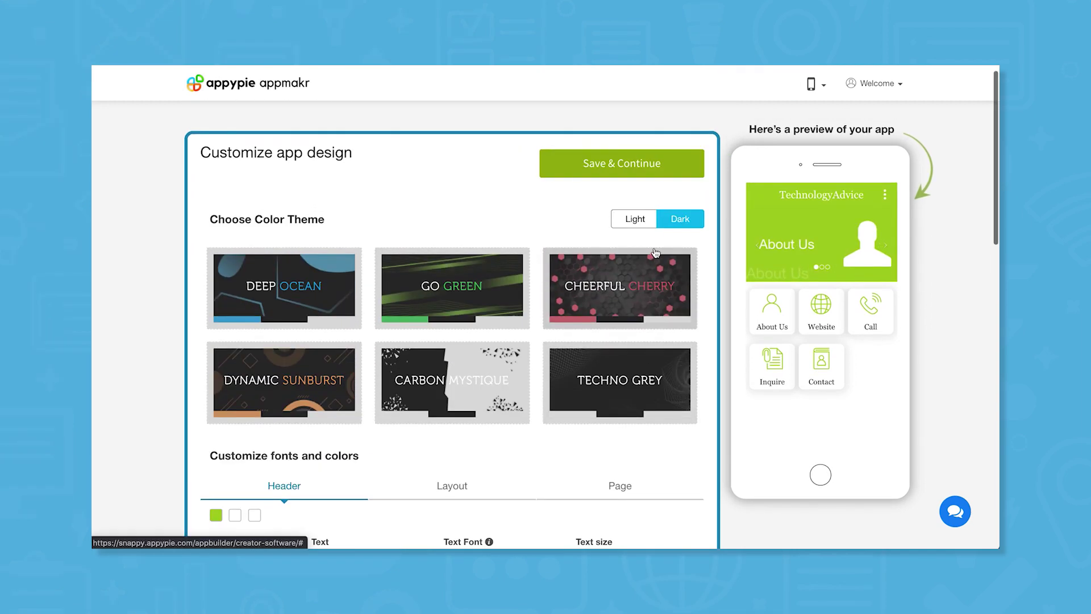
{"action": "left_click", "coordinate": [475, 282]}
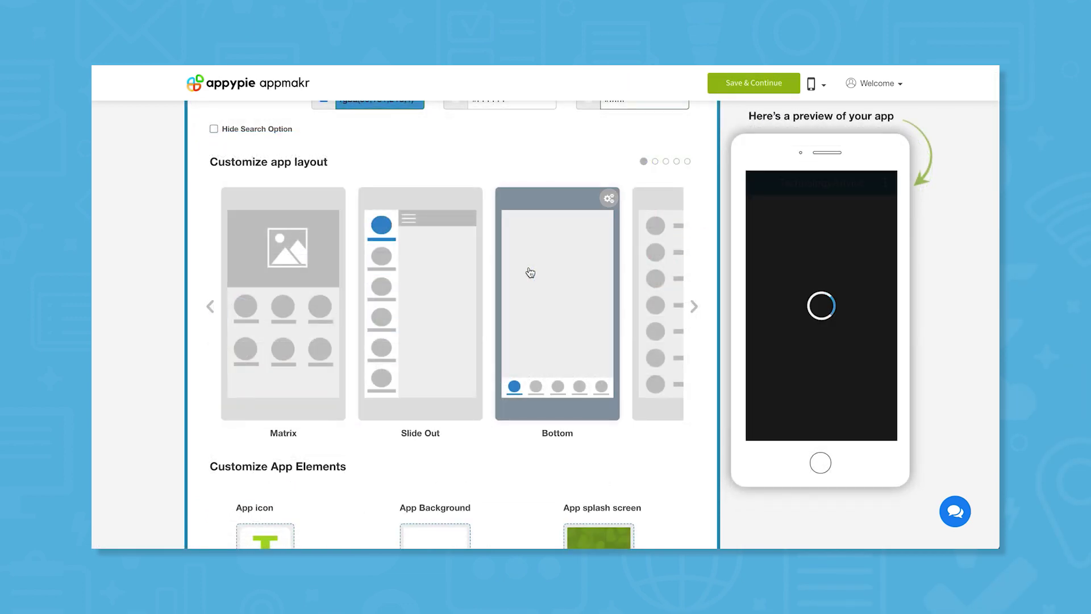
Browse the layout carousel and choose the List layout for the app menu
{"action": "left_click", "coordinate": [694, 309]}
{"action": "left_click", "coordinate": [694, 309]}
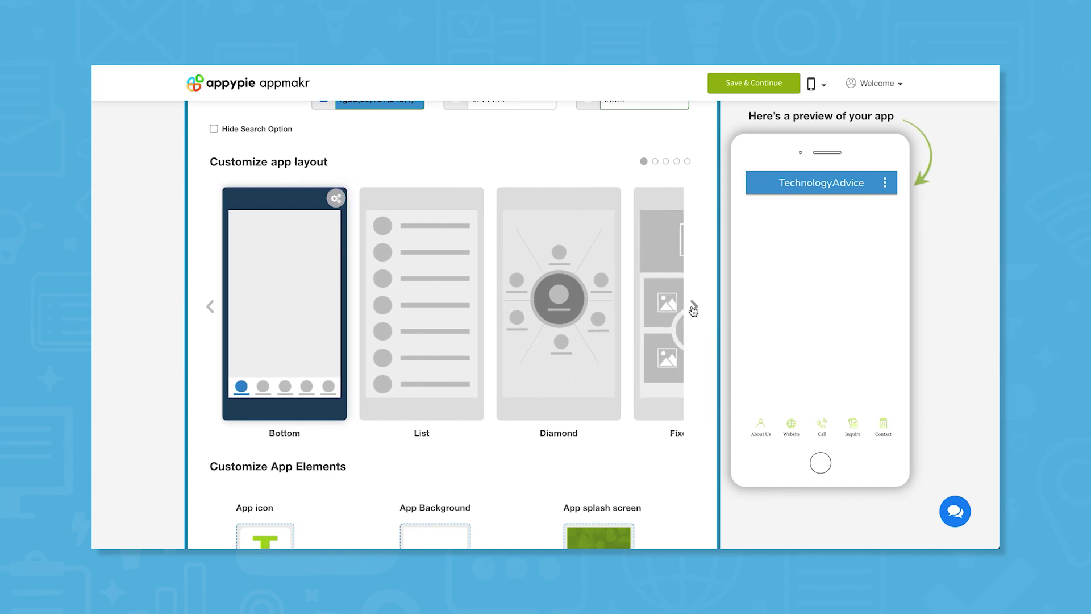
{"action": "left_click", "coordinate": [414, 301]}
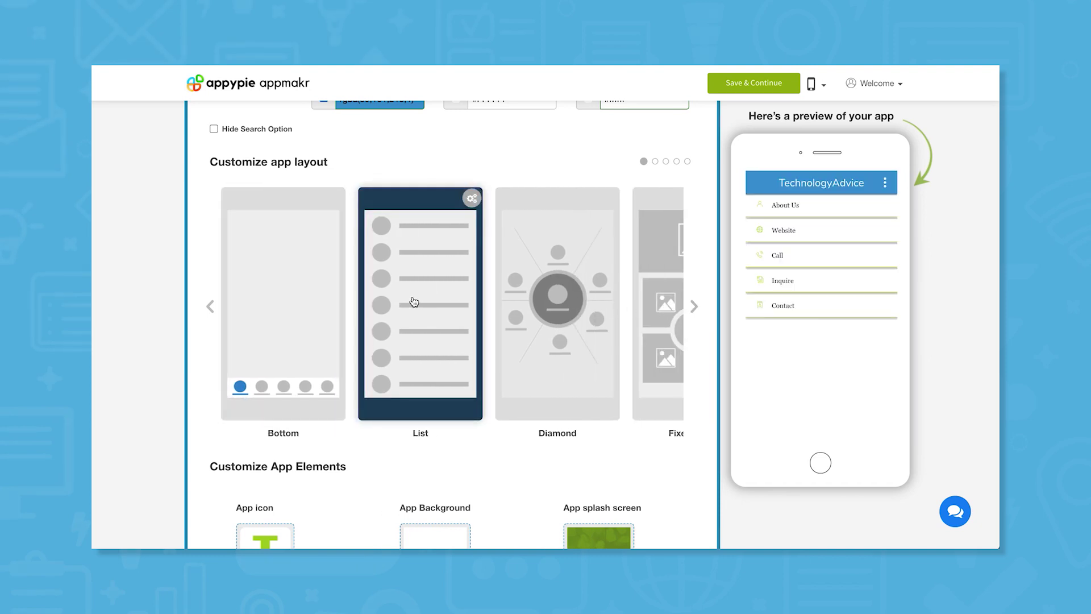
{"action": "left_click", "coordinate": [209, 309]}
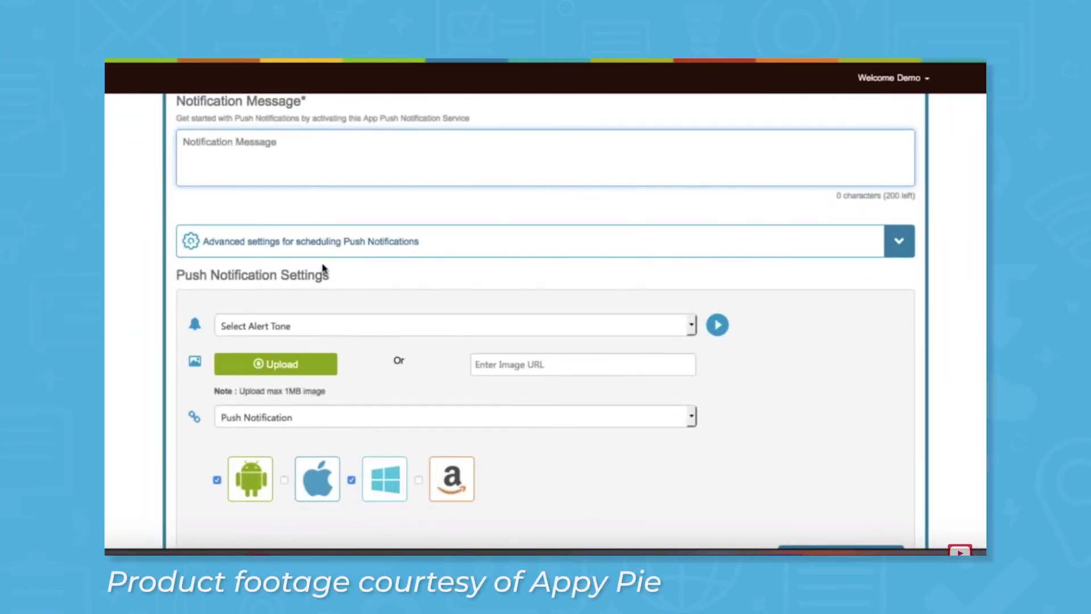
Expand the advanced scheduling options, choosing a time zone and a specific geography region range
{"action": "left_click", "coordinate": [299, 247]}
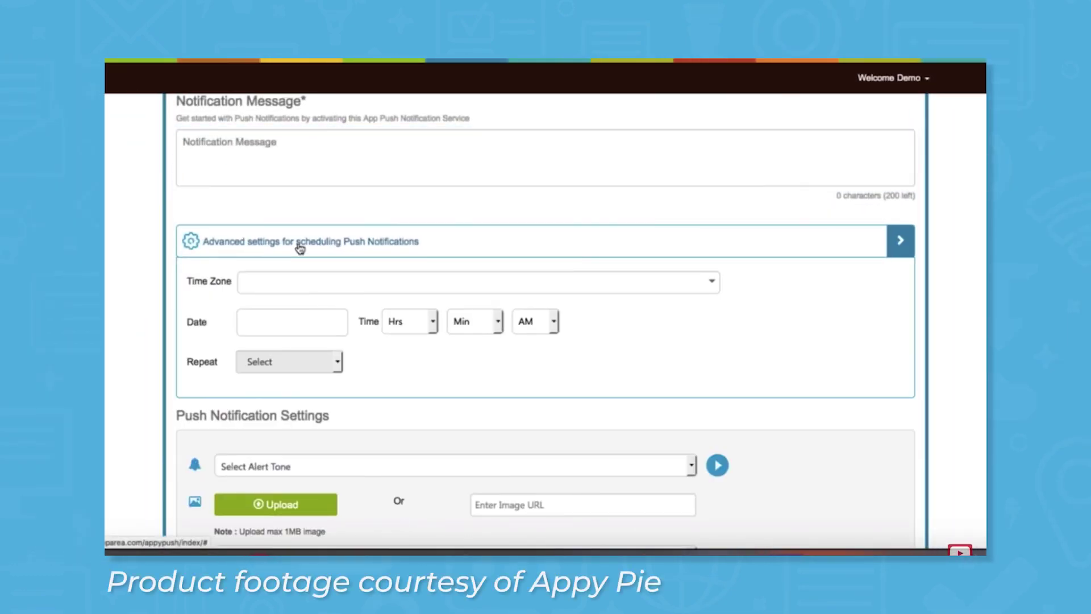
{"action": "scroll", "coordinate": [295, 255], "scroll_direction": "up", "scroll_amount": 2}
{"action": "scroll", "coordinate": [281, 324], "scroll_direction": "down", "scroll_amount": 1}
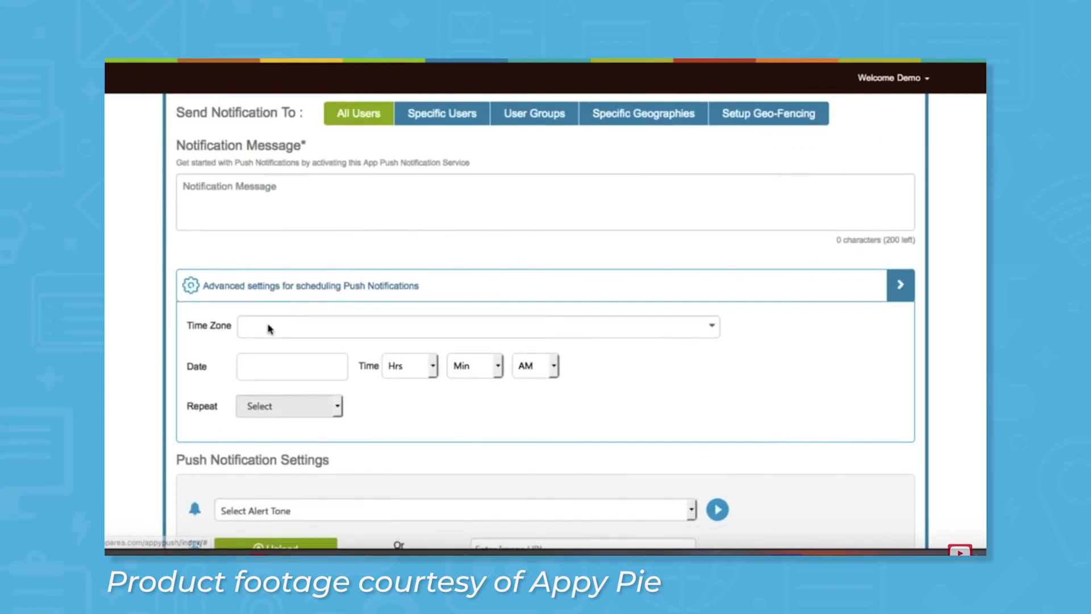
{"action": "left_click", "coordinate": [268, 326]}
{"action": "scroll", "coordinate": [284, 381], "scroll_direction": "down", "scroll_amount": 20}
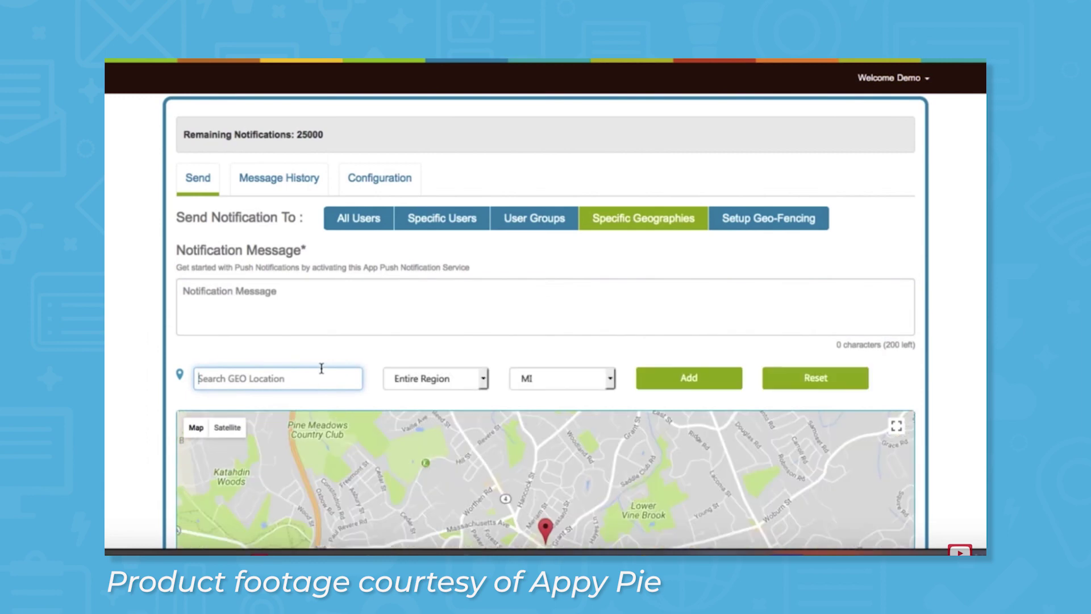
{"action": "left_click", "coordinate": [426, 380]}
{"action": "left_click", "coordinate": [427, 402]}
Set the geo-fence distance to 4 and add the fence around the address
{"action": "scroll", "coordinate": [567, 378], "scroll_direction": "down", "scroll_amount": 5}
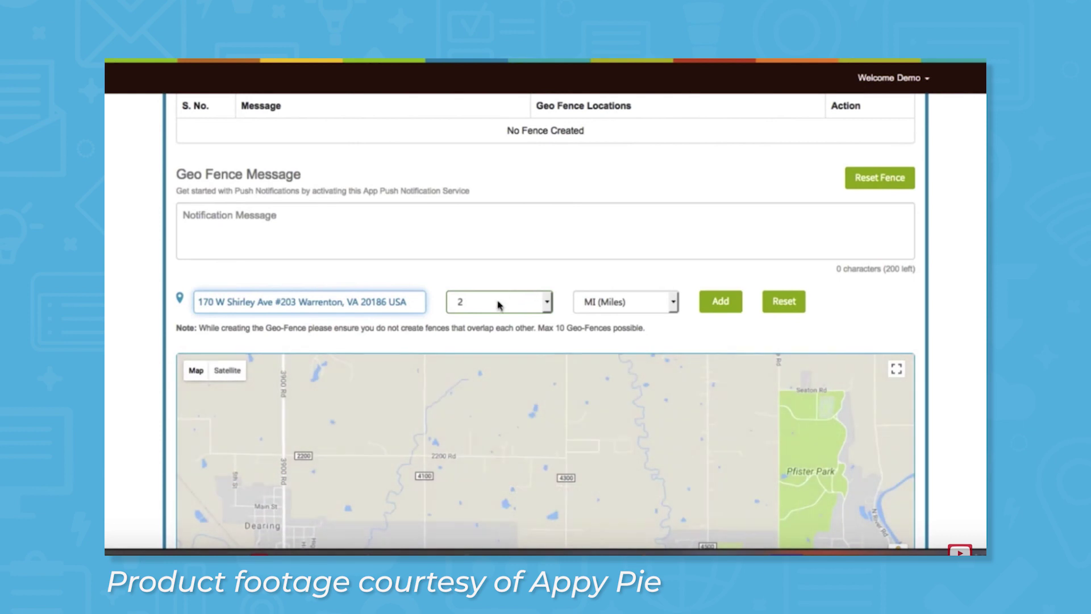
{"action": "left_click", "coordinate": [510, 304]}
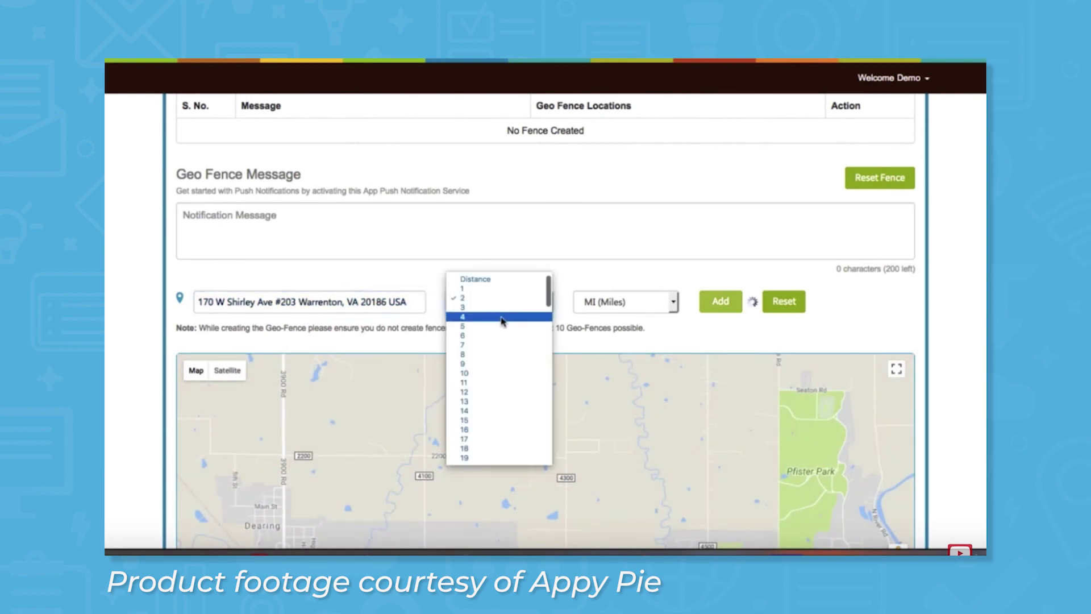
{"action": "left_click", "coordinate": [504, 321]}
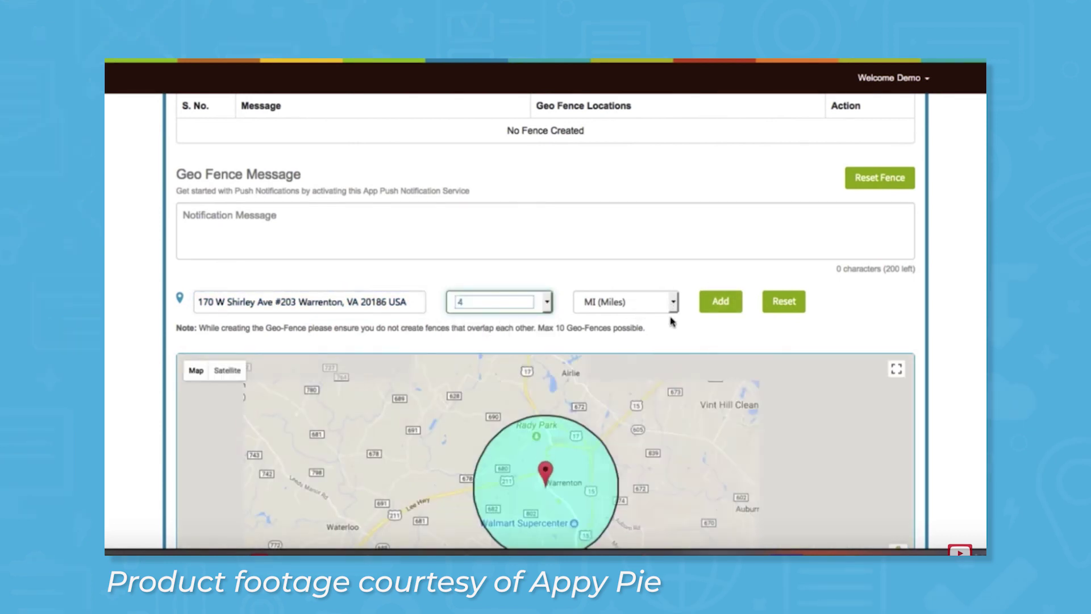
{"action": "left_click", "coordinate": [720, 301]}
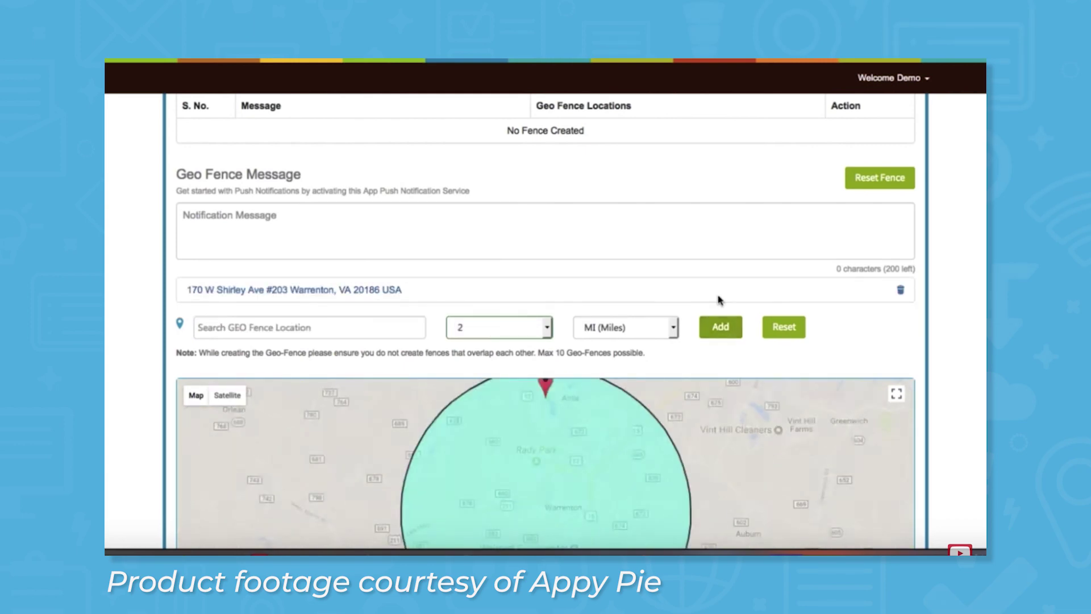
{"action": "scroll", "coordinate": [688, 308], "scroll_direction": "down", "scroll_amount": 4}
{"action": "scroll", "coordinate": [688, 309], "scroll_direction": "down", "scroll_amount": 4}
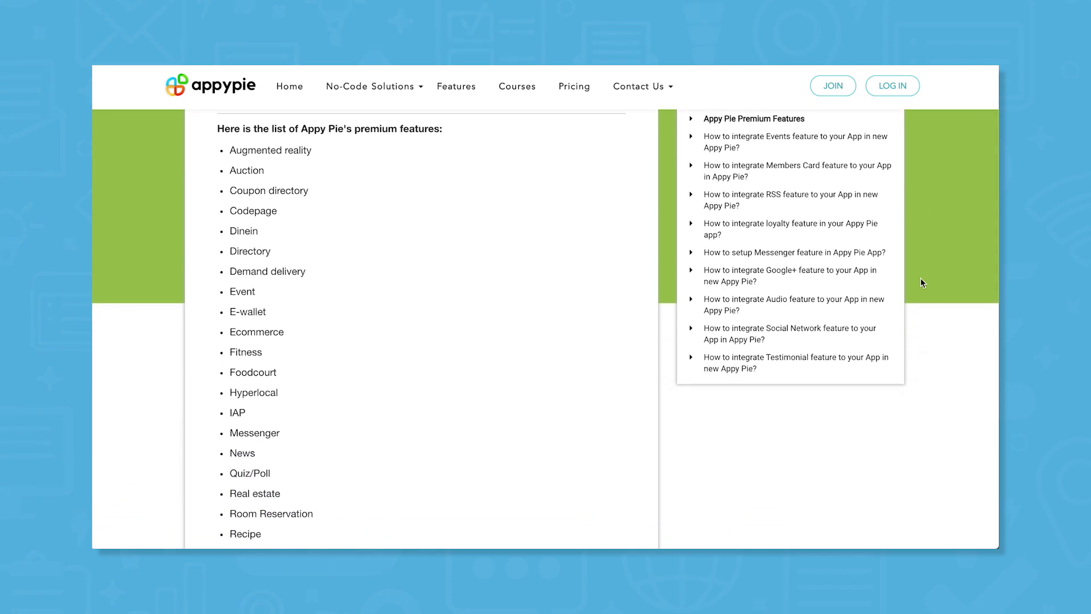
{"action": "scroll", "coordinate": [922, 283], "scroll_direction": "down", "scroll_amount": 1}
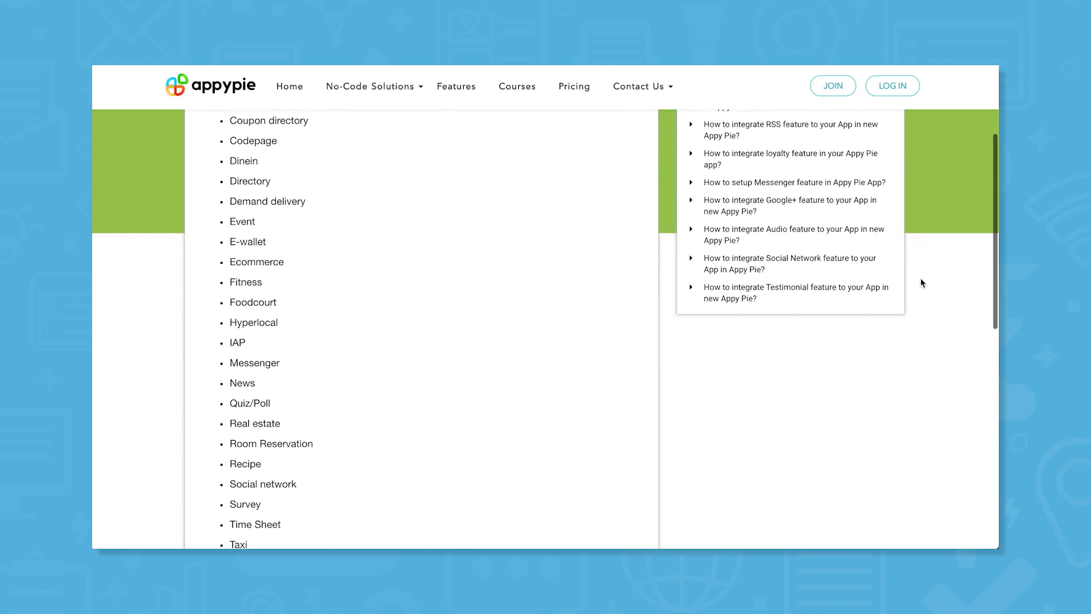
{"action": "scroll", "coordinate": [921, 282], "scroll_direction": "down", "scroll_amount": 1}
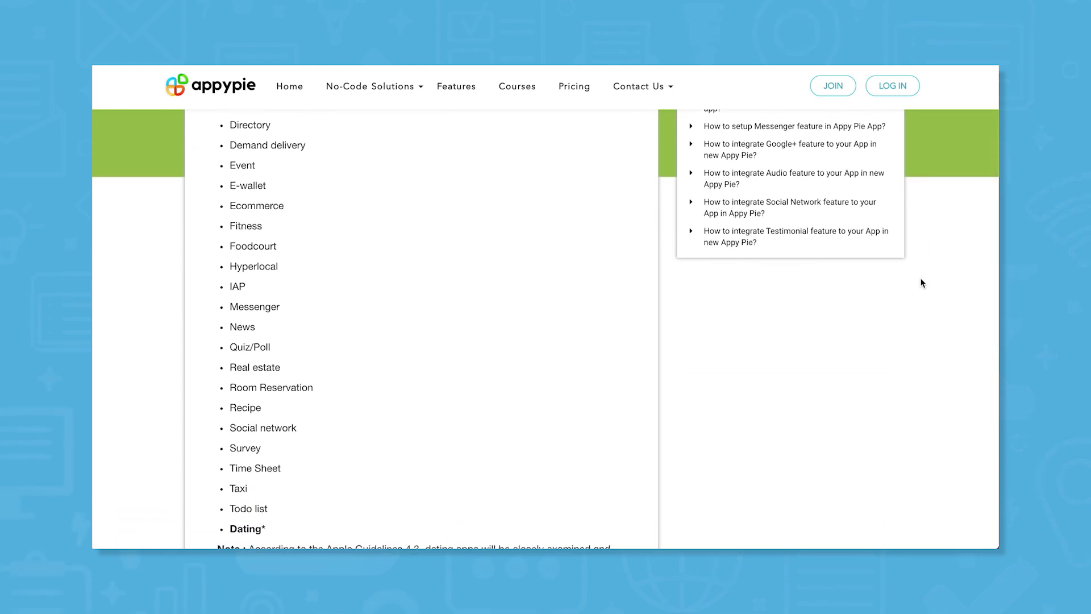
{"action": "scroll", "coordinate": [922, 283], "scroll_direction": "down", "scroll_amount": 1}
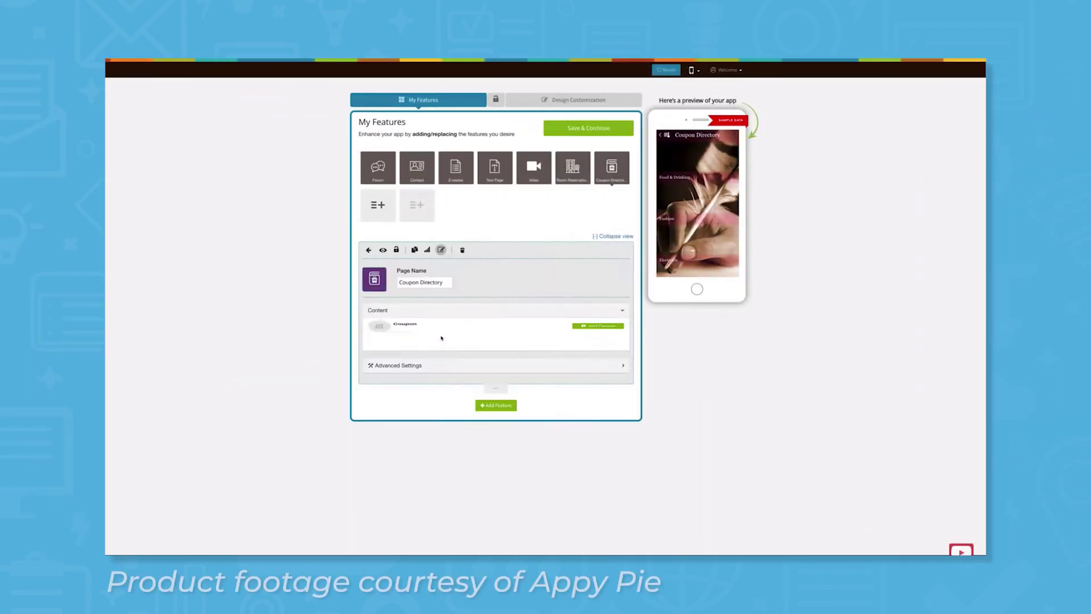
Browse the Coupon Directory icon options (outline icons, images, custom upload), then show its colour scheme settings
{"action": "left_click", "coordinate": [372, 278]}
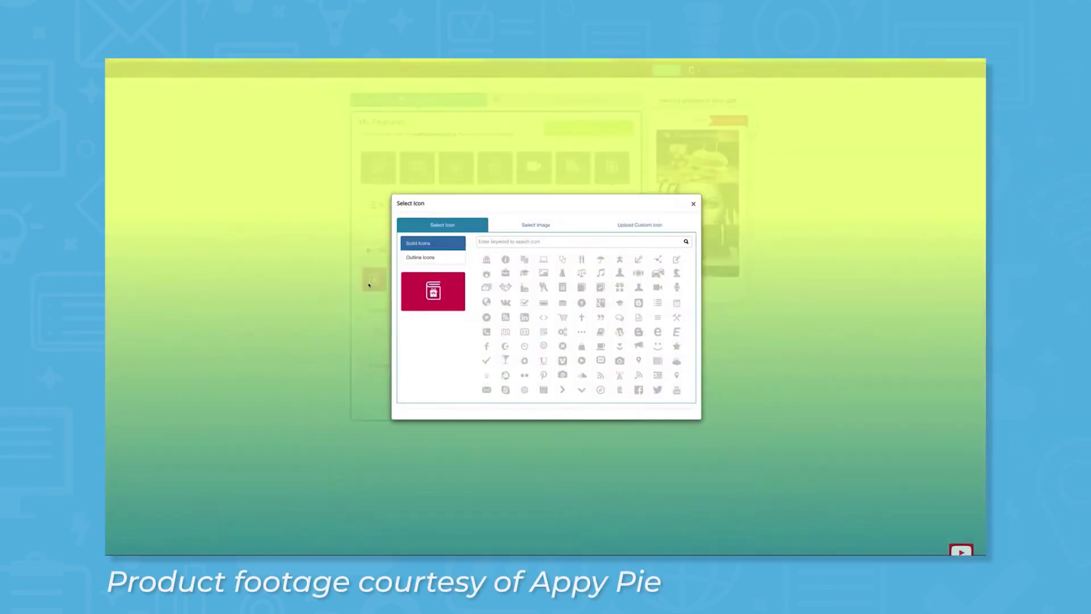
{"action": "left_click", "coordinate": [420, 257]}
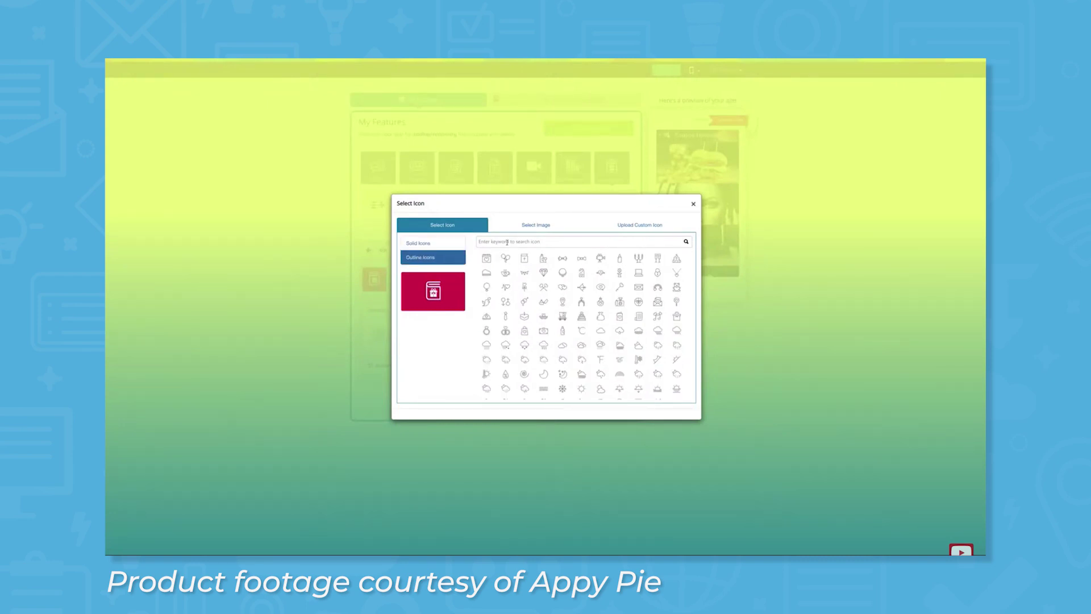
{"action": "left_click", "coordinate": [536, 225]}
{"action": "left_click", "coordinate": [640, 225]}
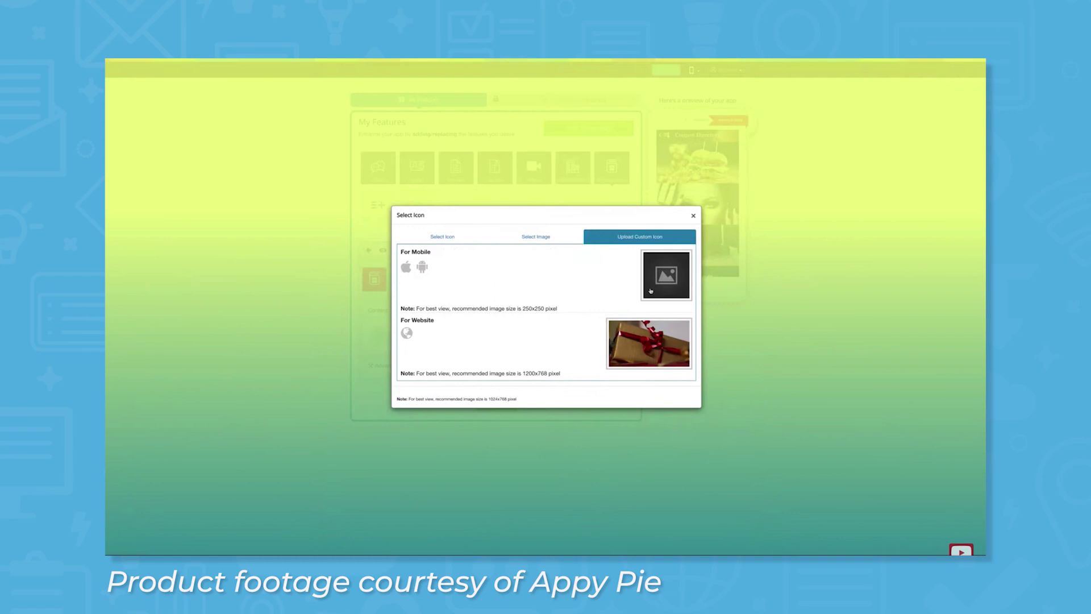
{"action": "left_click", "coordinate": [693, 216]}
{"action": "left_click", "coordinate": [439, 249]}
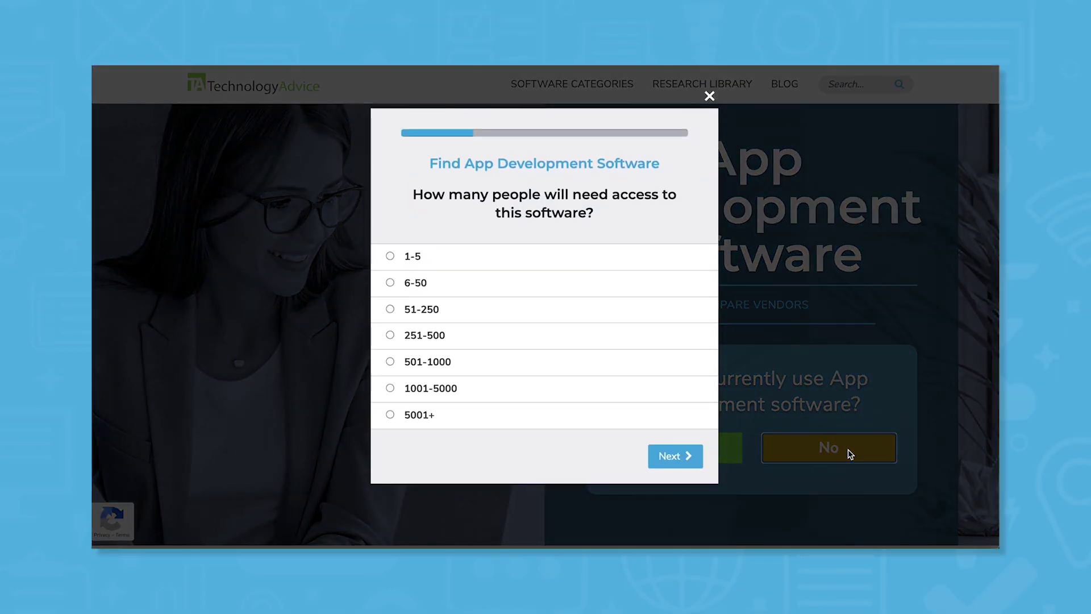
Answer the survey with 51-250 users and Manufacturing as the industry
{"action": "left_click", "coordinate": [426, 311]}
{"action": "left_click", "coordinate": [626, 215]}
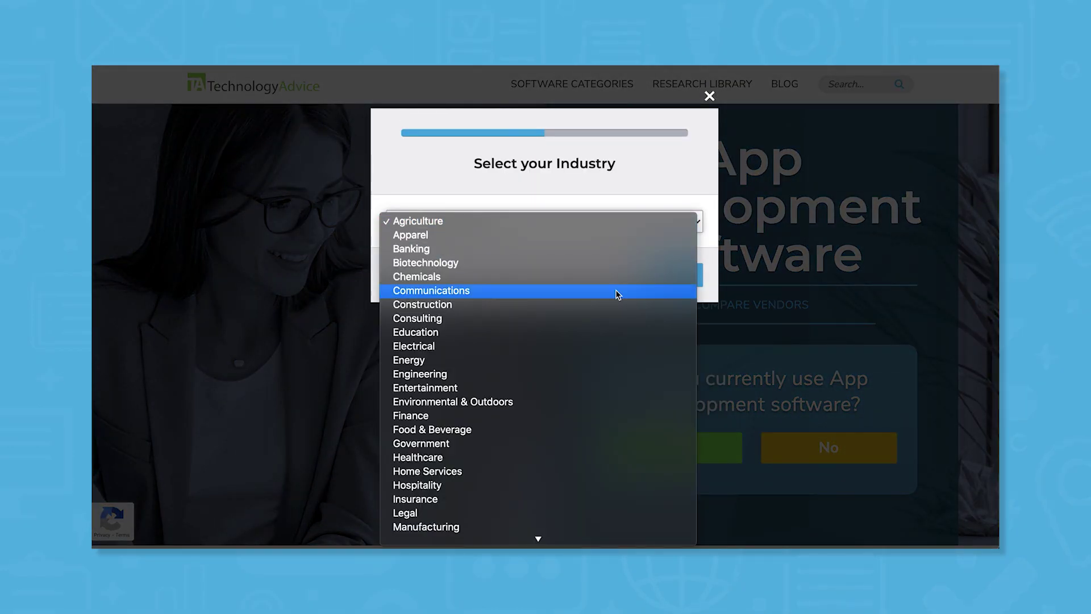
{"action": "left_click", "coordinate": [427, 402]}
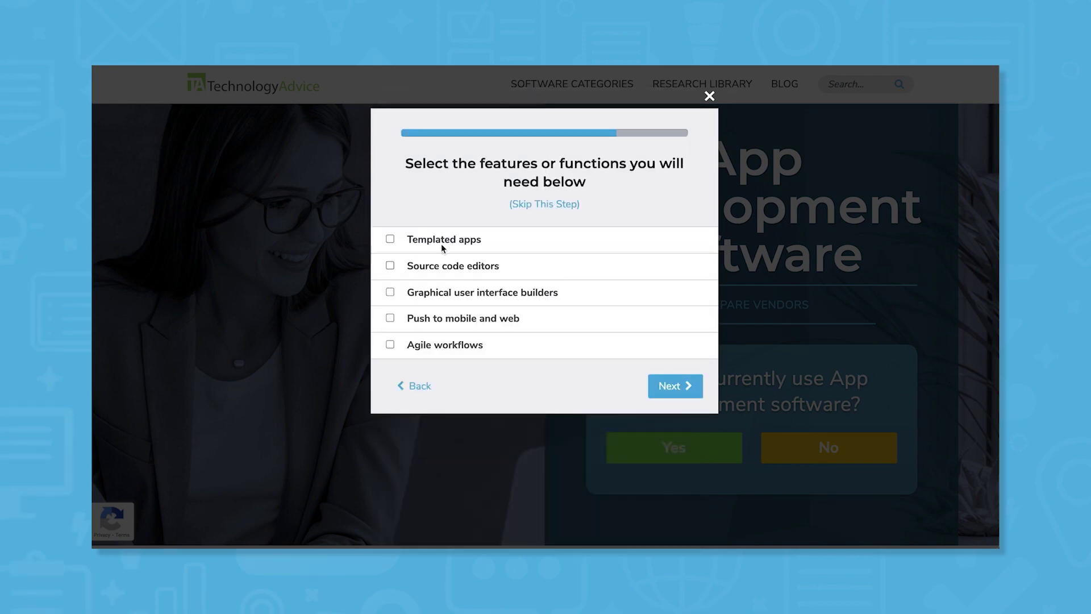